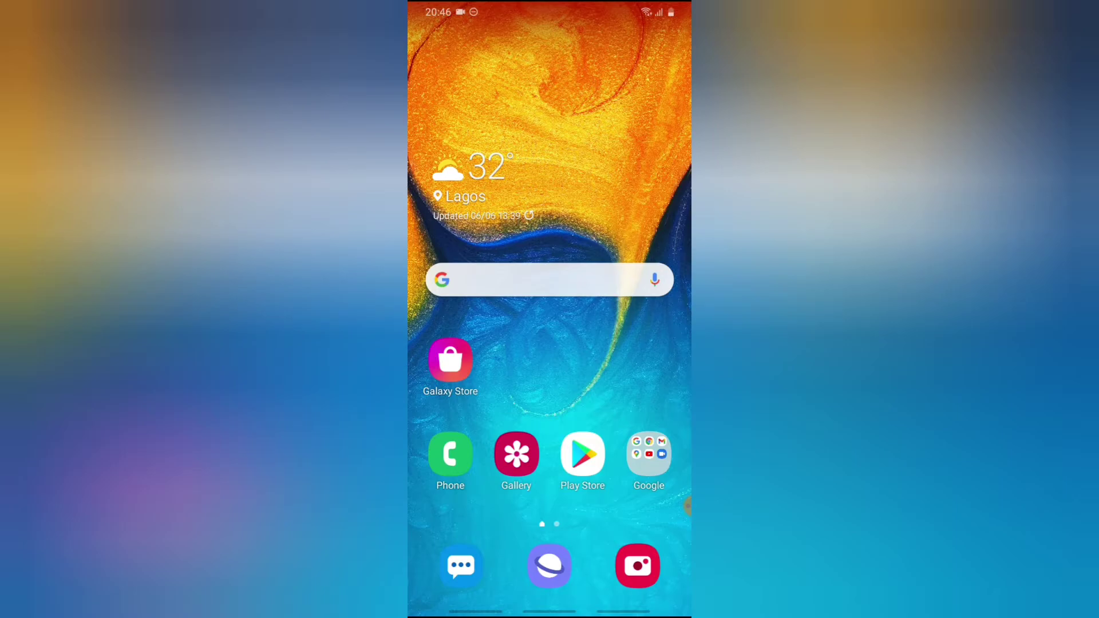
- Launch Facebook from the app drawer, visit Groups and dismiss the create options
left_click_drag(550, 429, 549, 215)
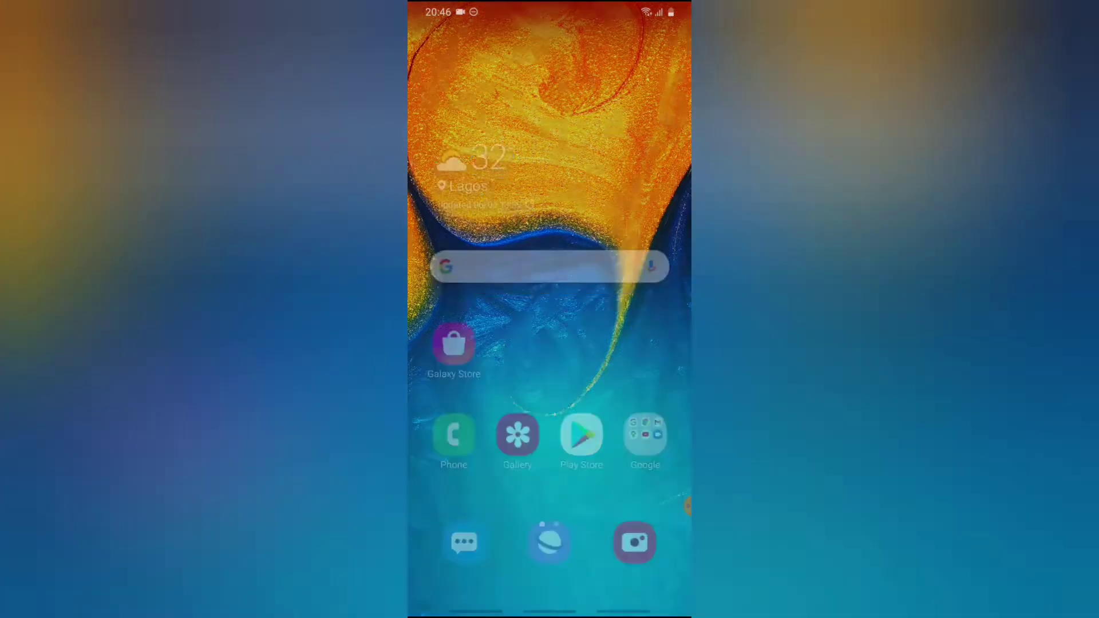
left_click(450, 418)
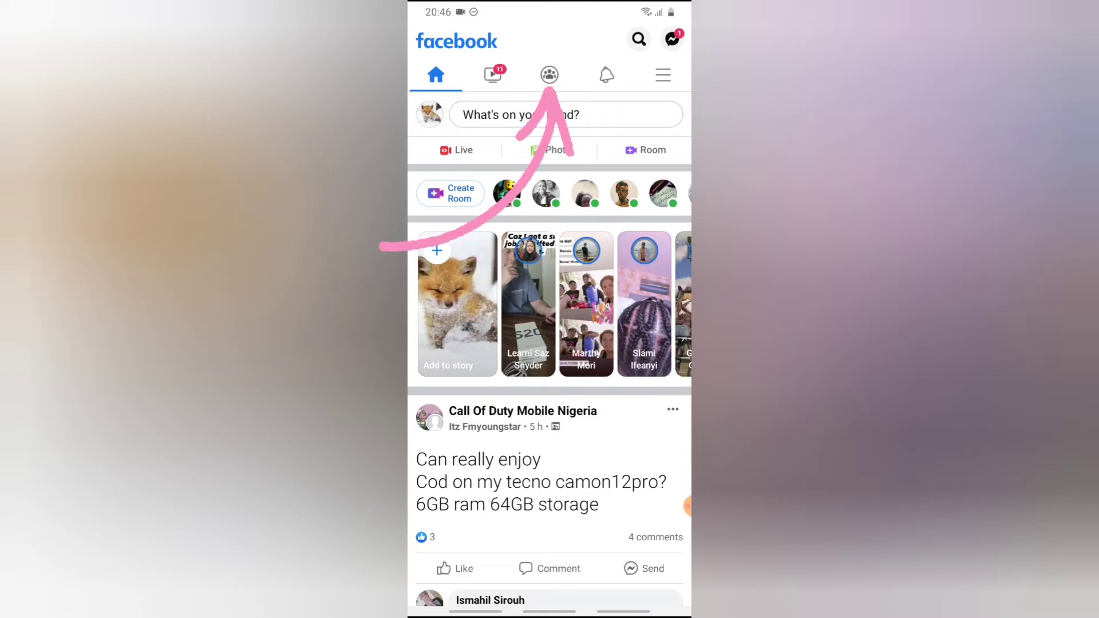
left_click(550, 75)
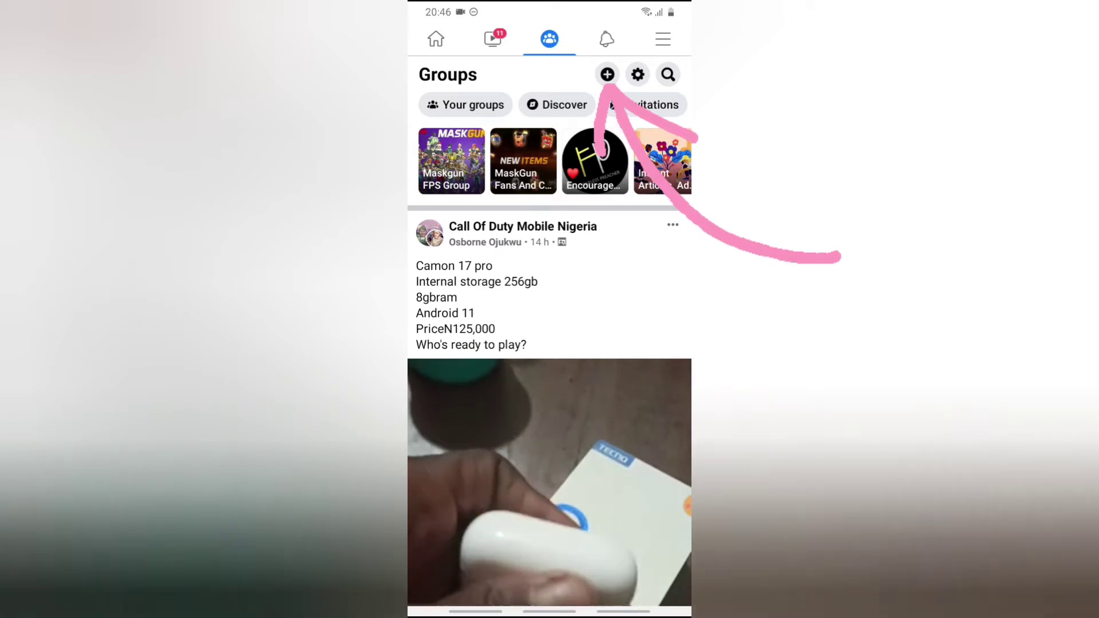
left_click(607, 75)
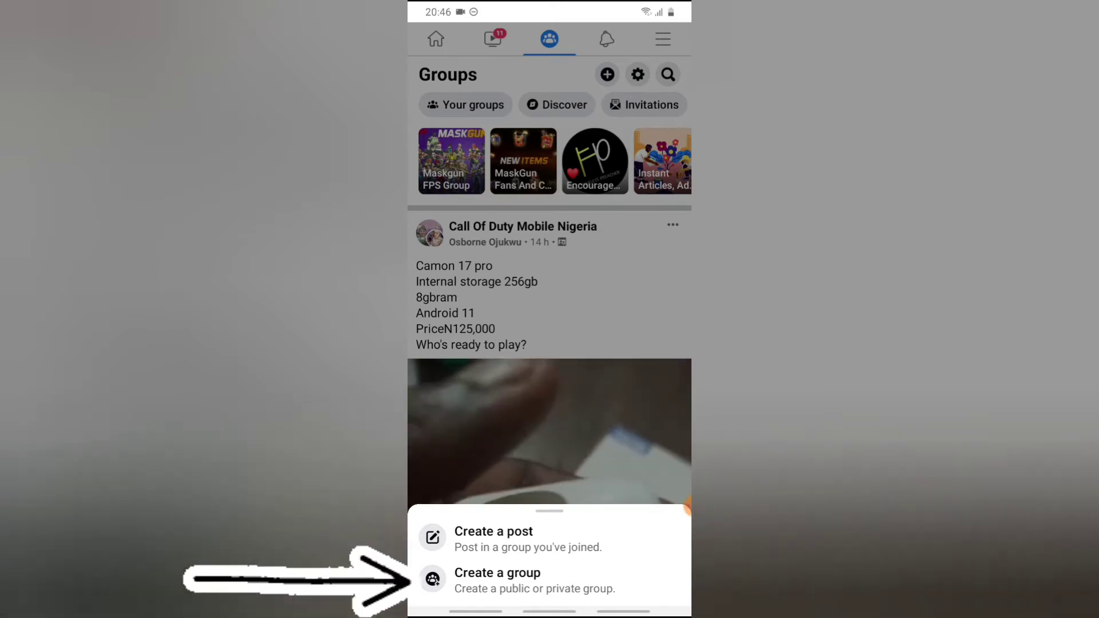
key("Escape")
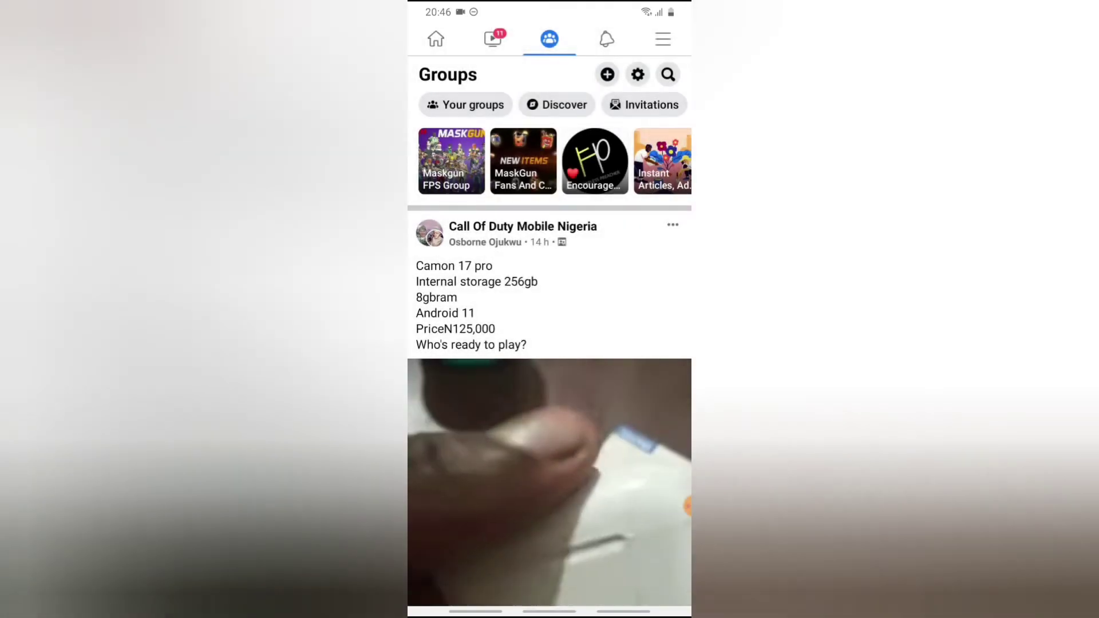
- Return to the feed and expand the main menu to show all shortcuts via See more
key("Escape")
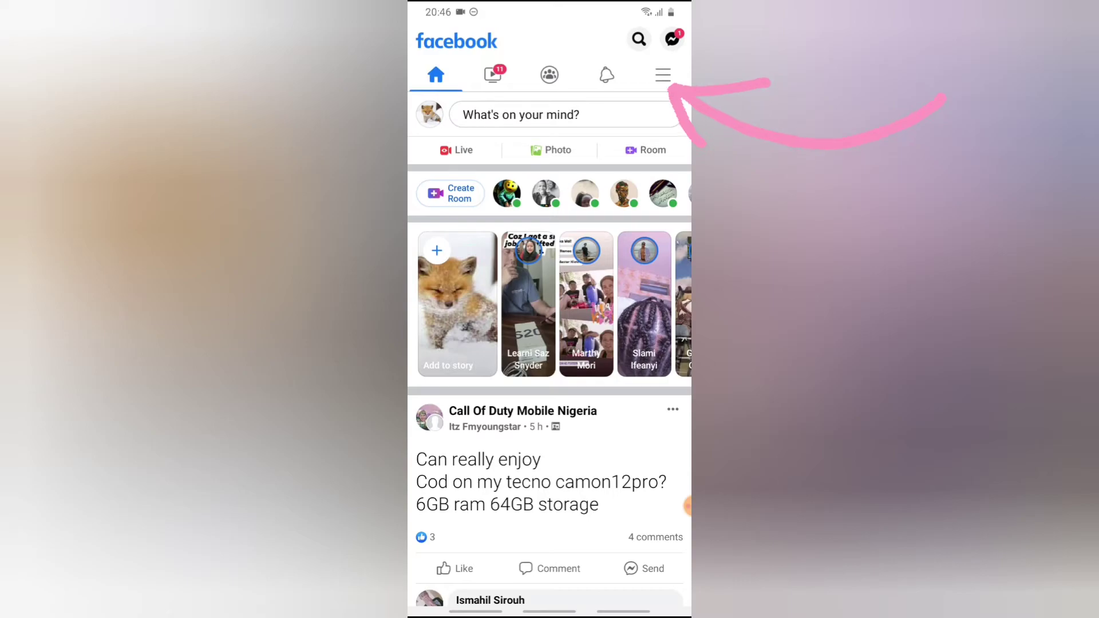
left_click(663, 75)
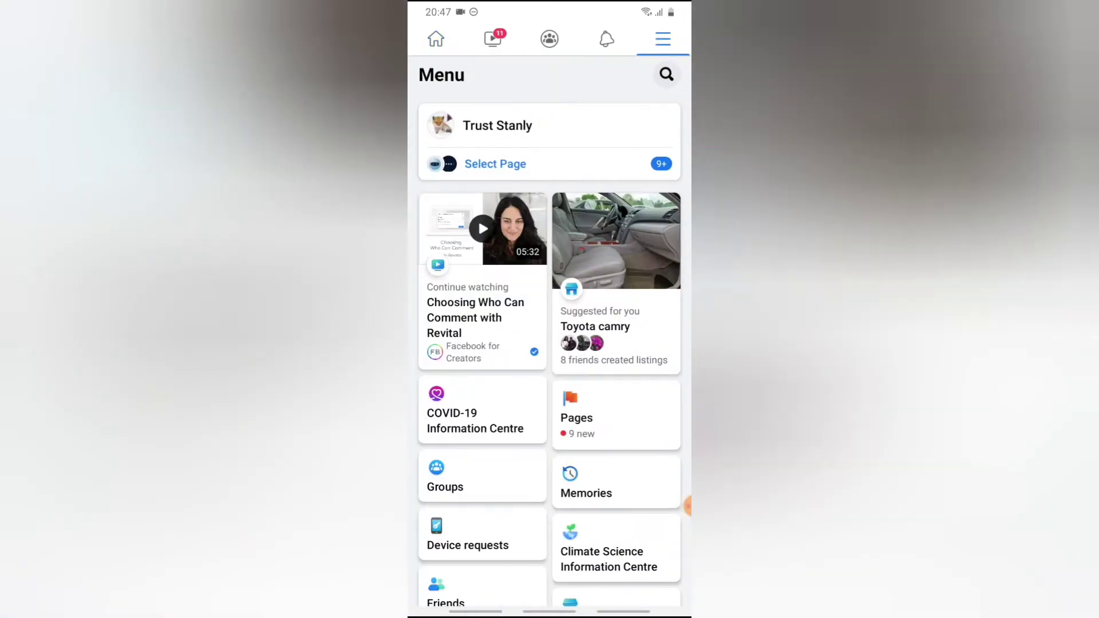
scroll(550, 344, "down", 3)
scroll(550, 344, "down", 2)
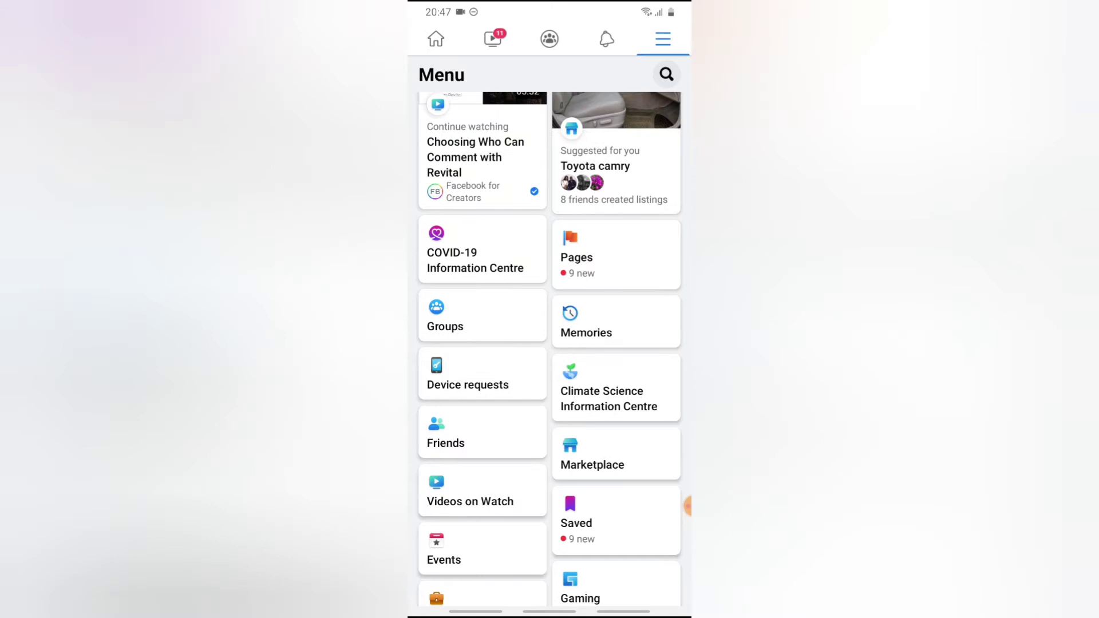
scroll(550, 343, "down", 3)
left_click(548, 454)
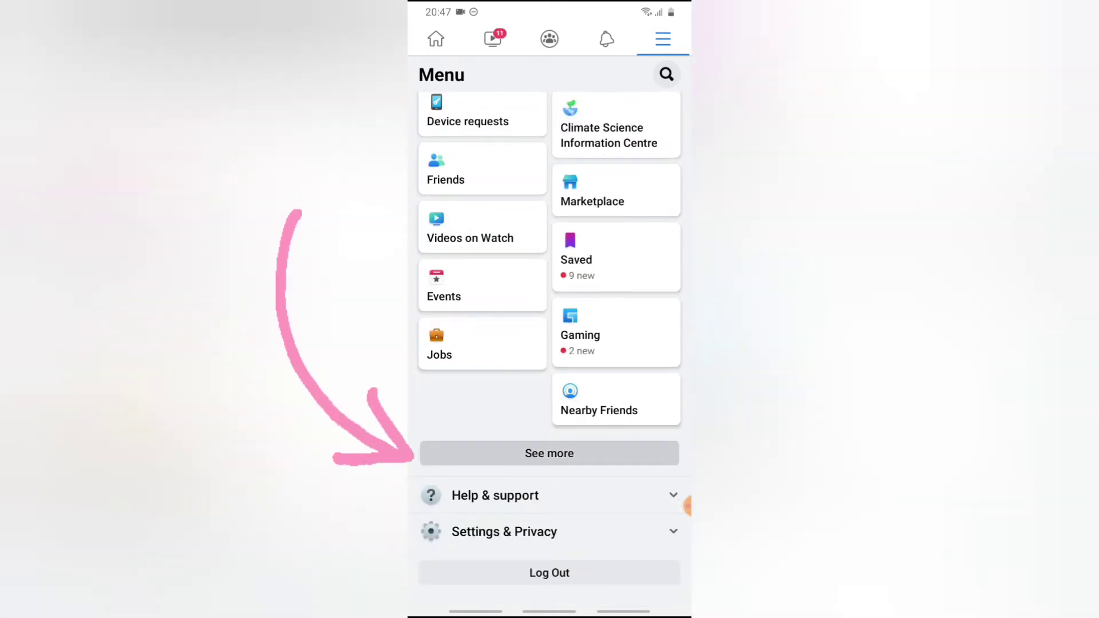
scroll(551, 343, "down", 2)
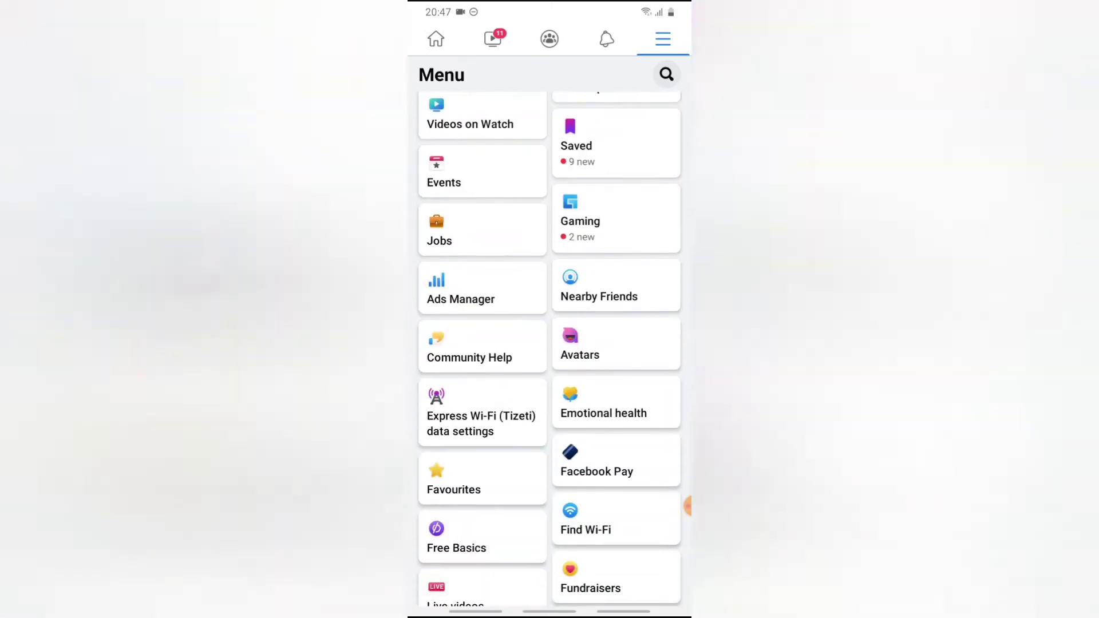
scroll(549, 344, "down", 3)
scroll(550, 344, "down", 3)
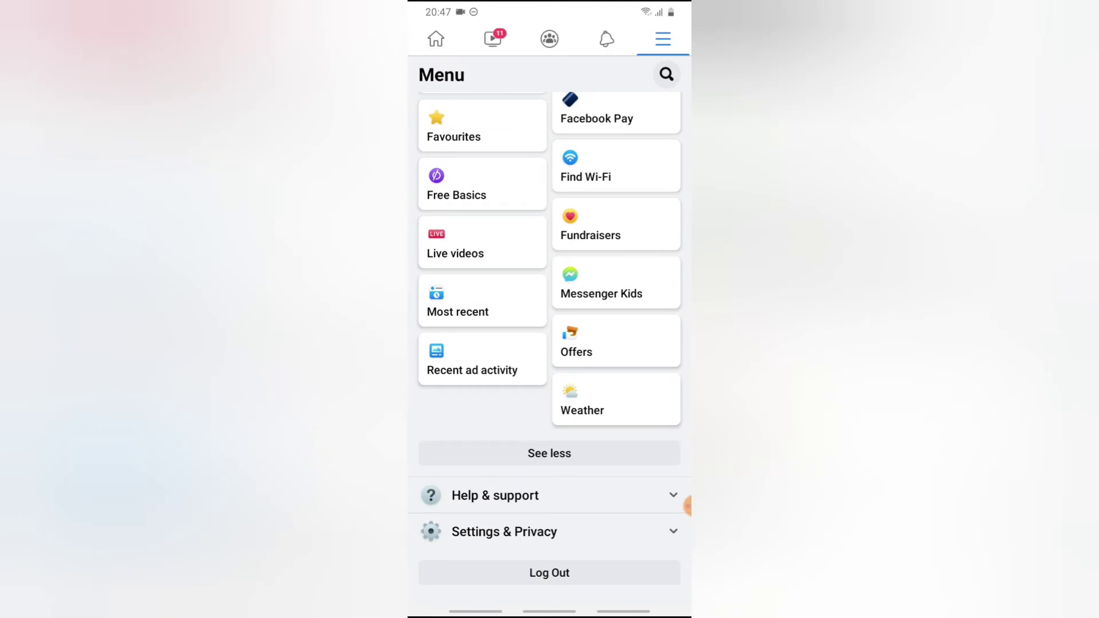
scroll(550, 343, "up", 3)
scroll(549, 344, "up", 3)
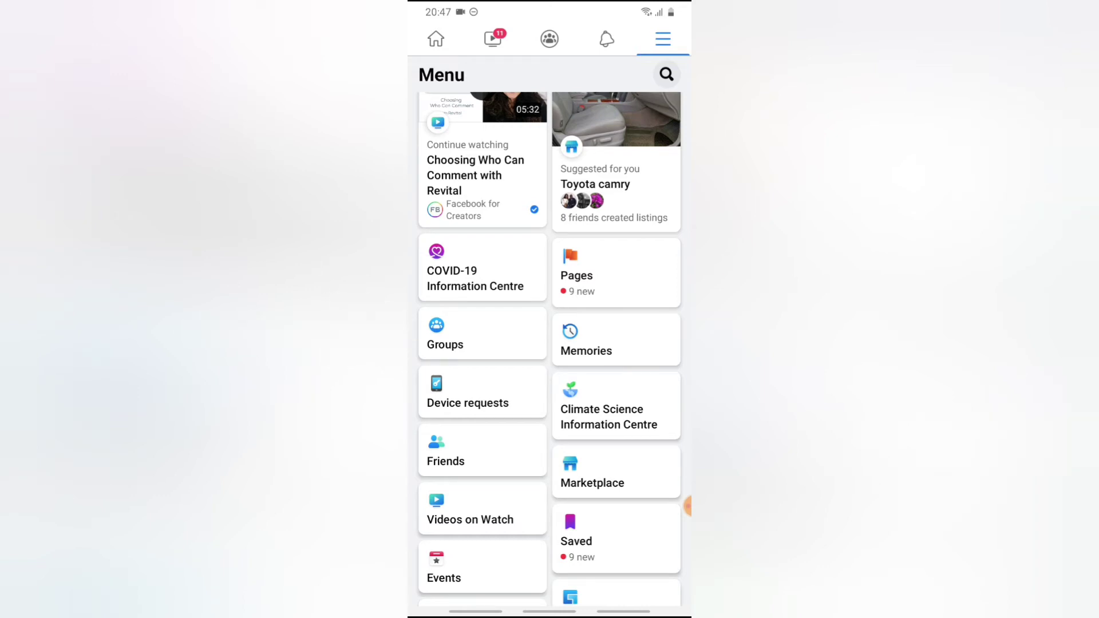
- Begin creating a new group and enter the name 'Ts test', correcting mistyped letters
left_click(464, 336)
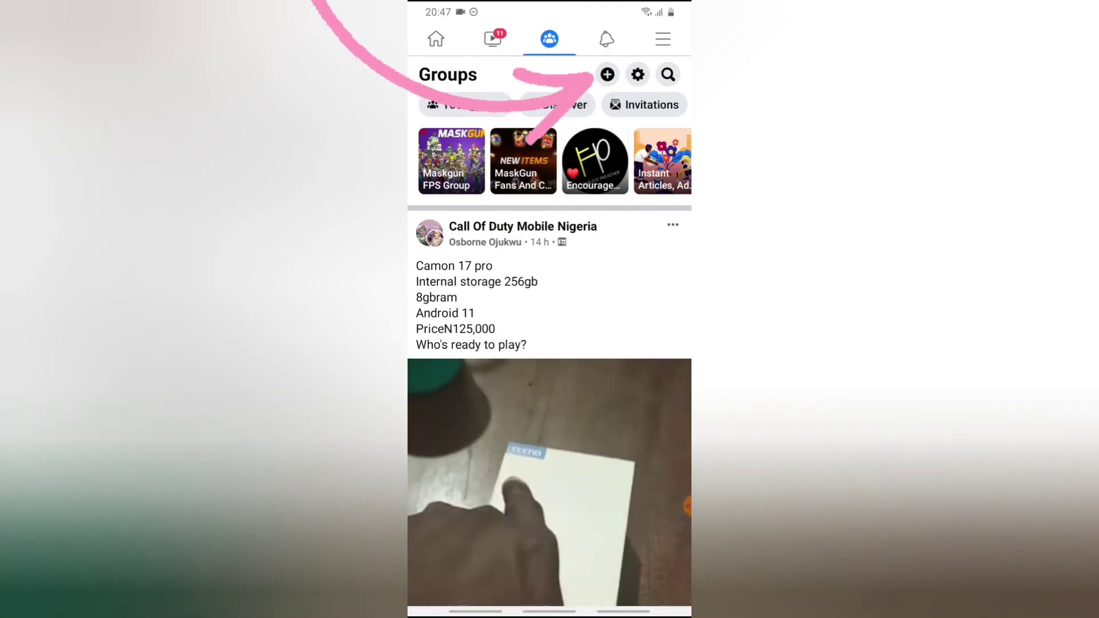
left_click(608, 74)
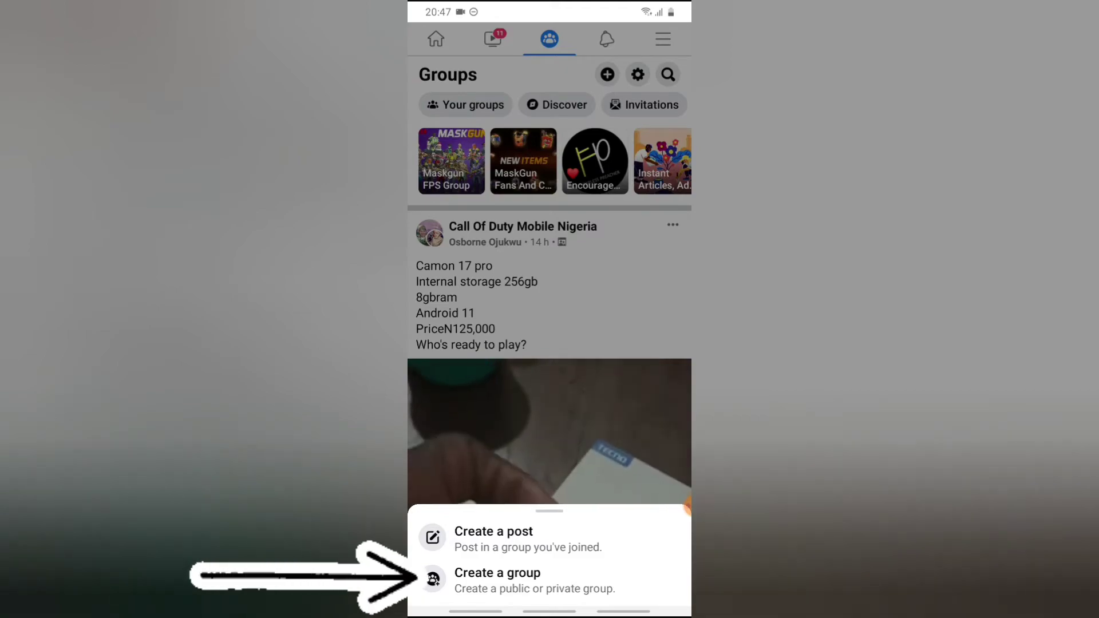
left_click(507, 580)
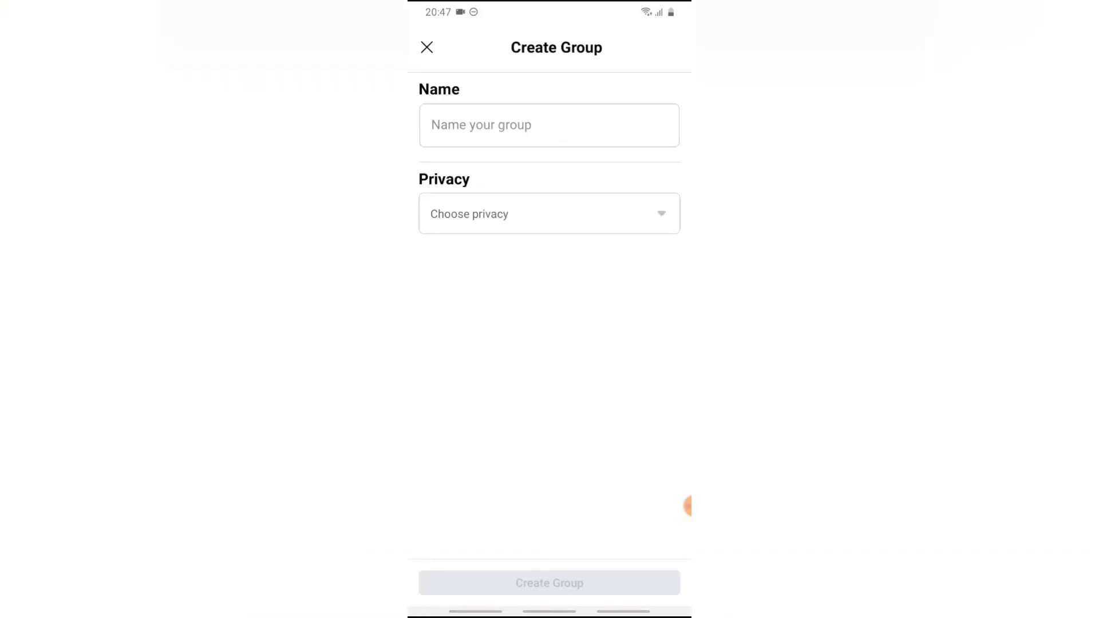
left_click(549, 125)
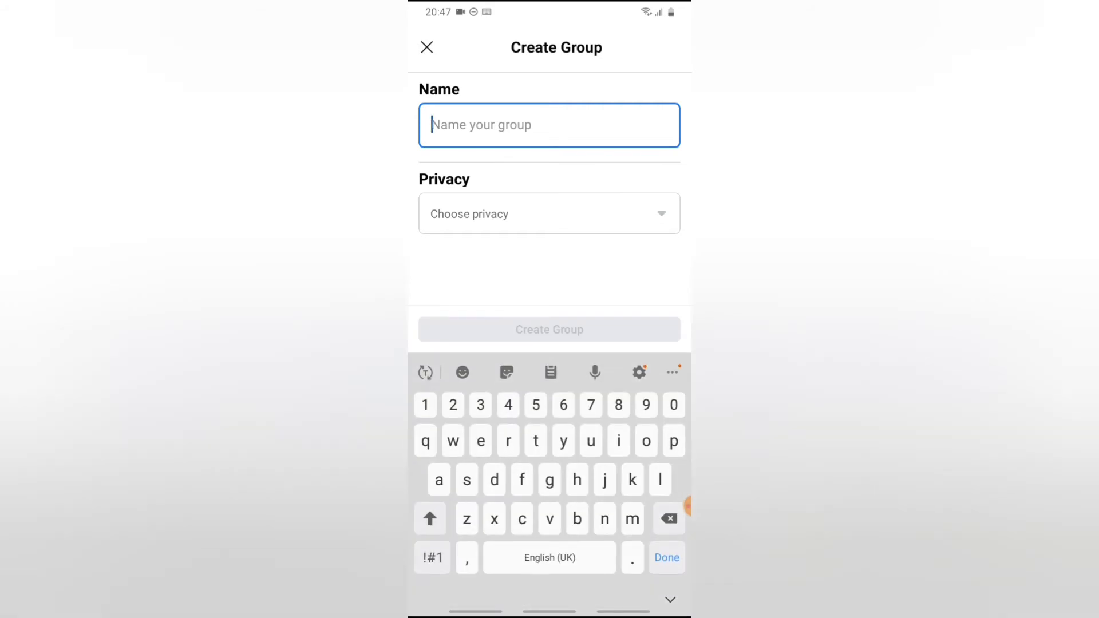
type("t")
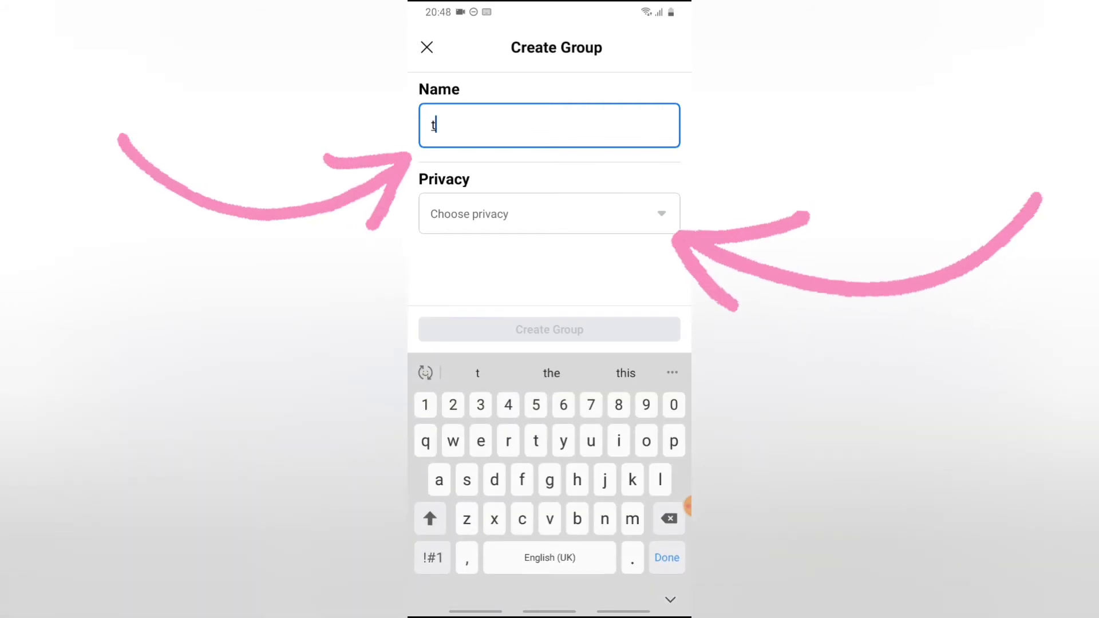
key("BackSpace")
type("Ts")
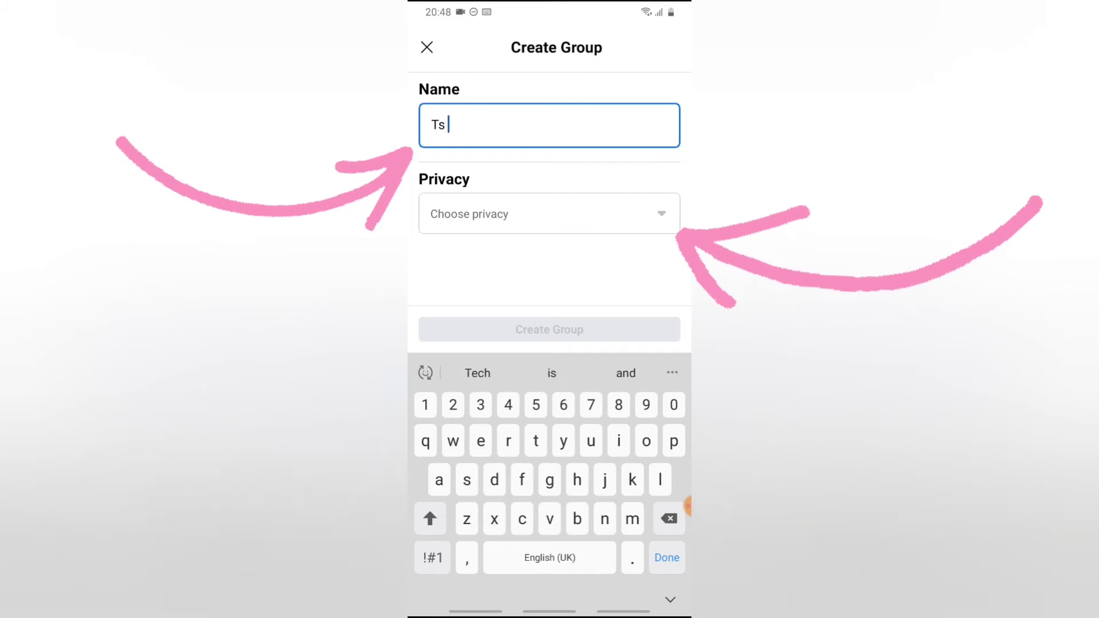
type(" tec")
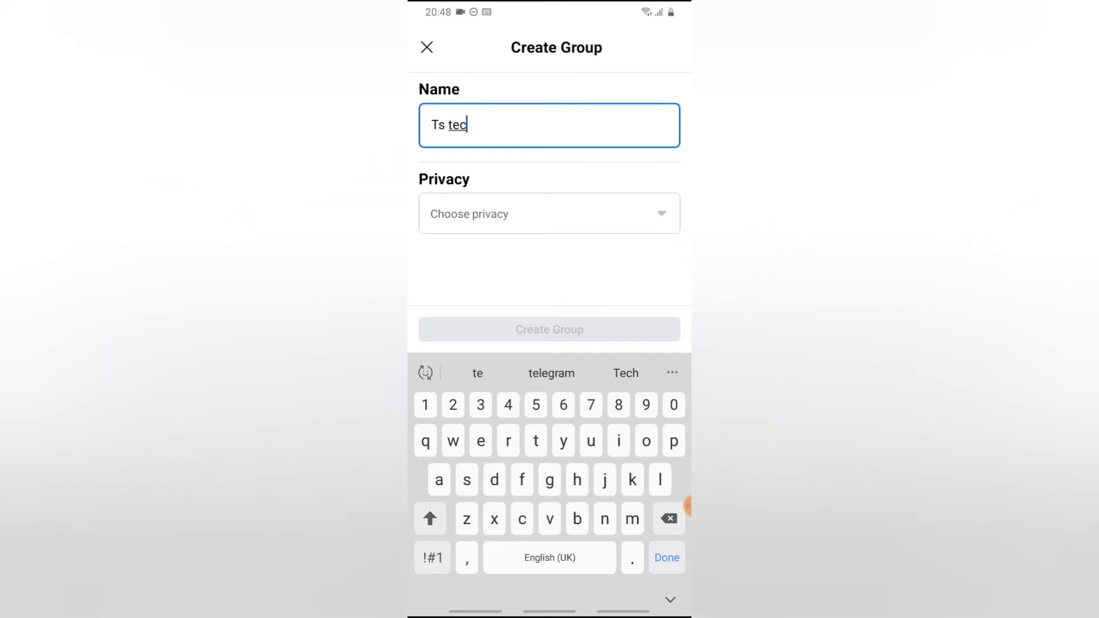
key("BackSpace")
type("st")
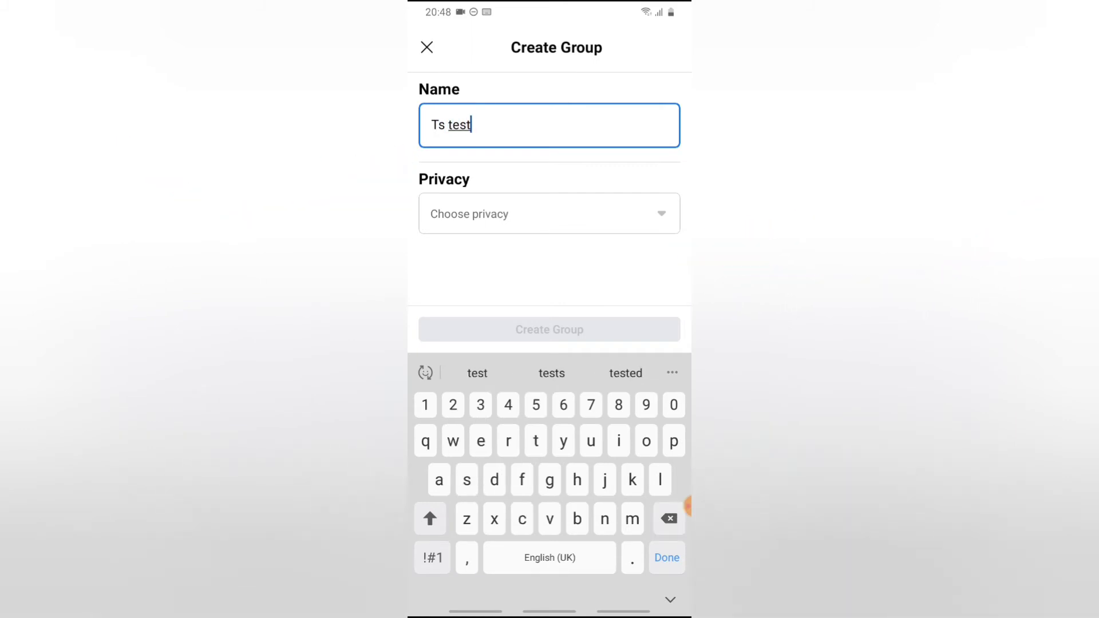
- Set the group's privacy to Public and create the Ts test group
left_click(550, 214)
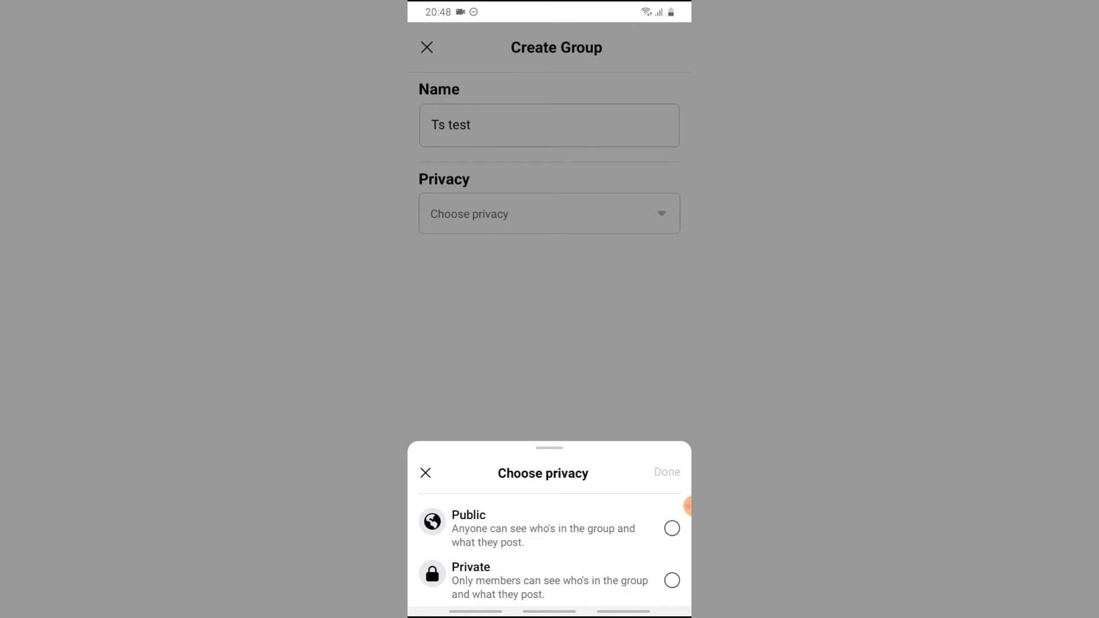
key("Escape")
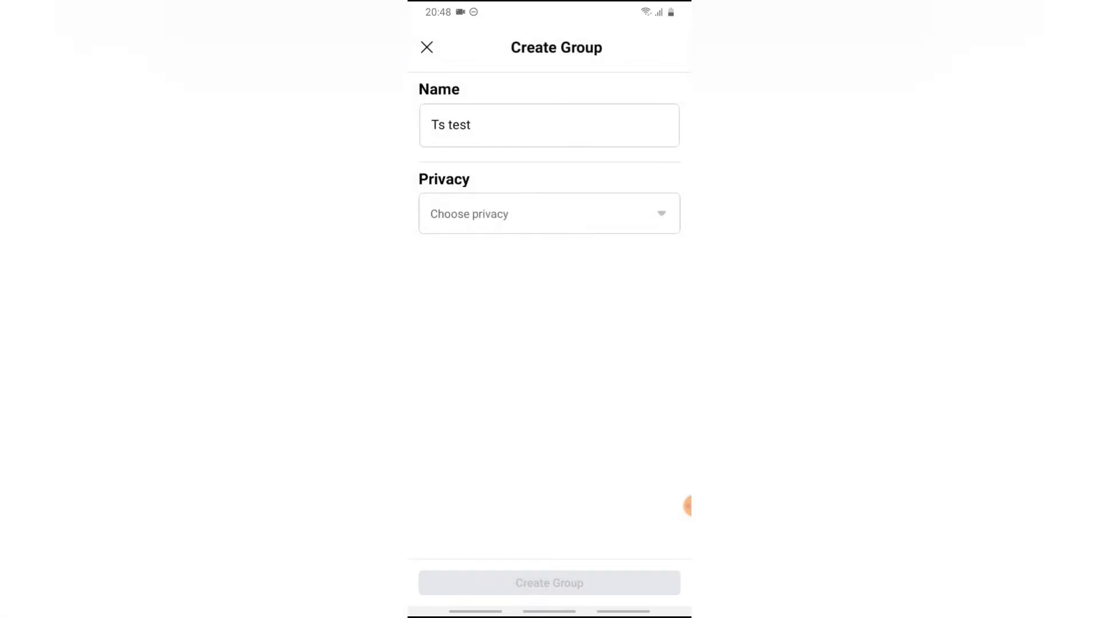
left_click(550, 214)
left_click(671, 528)
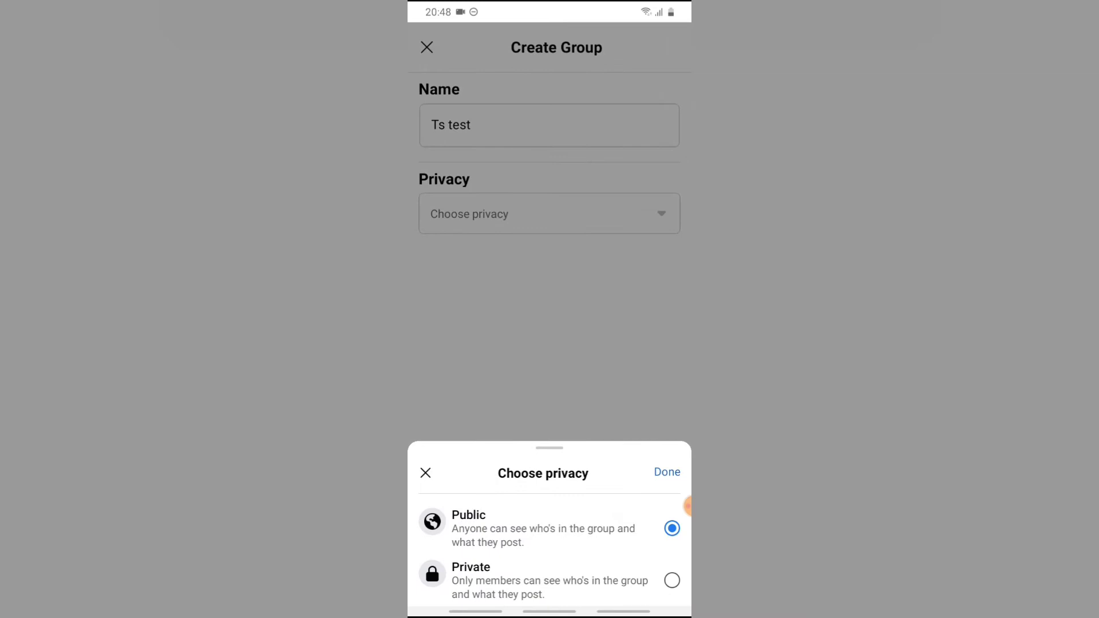
key("Escape")
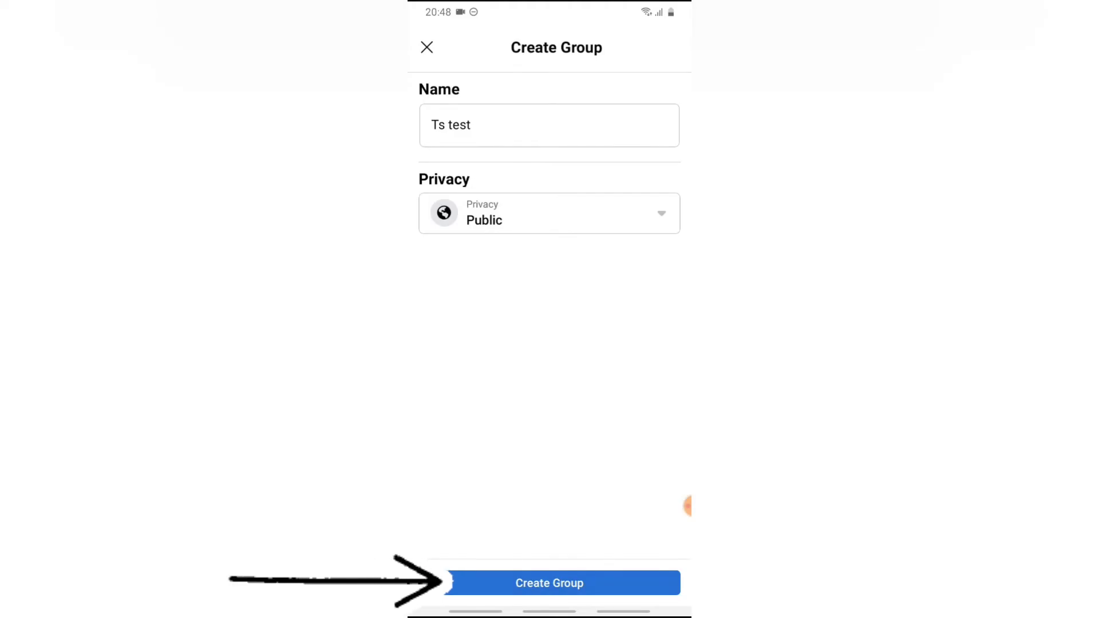
left_click(550, 583)
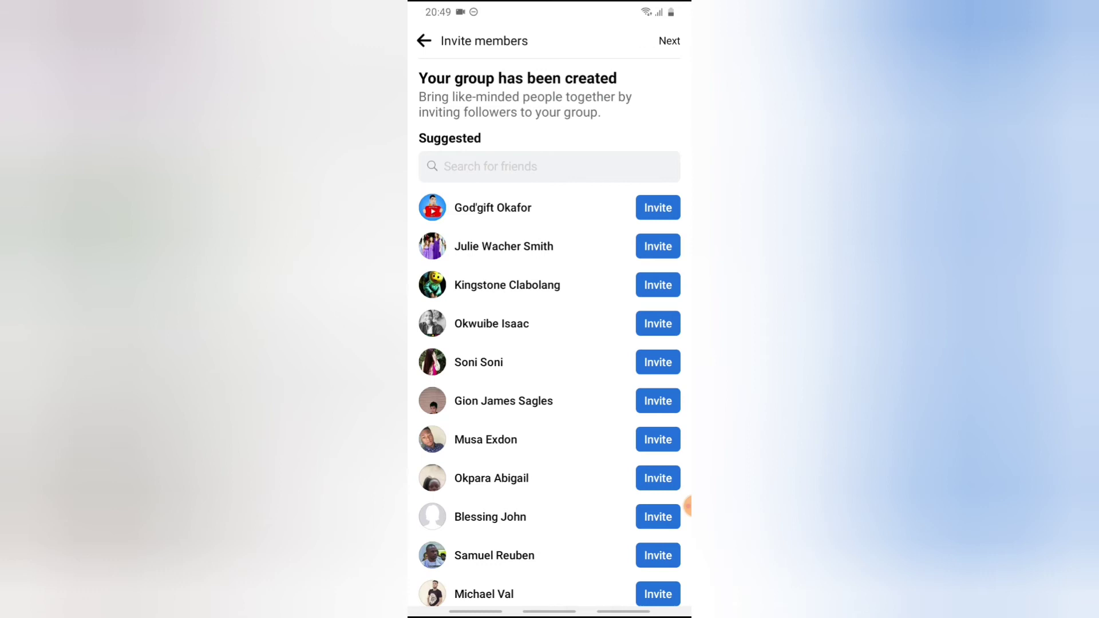
- Invite two suggested friends to Ts test and continue to the cover photo step
left_click(658, 285)
left_click(658, 207)
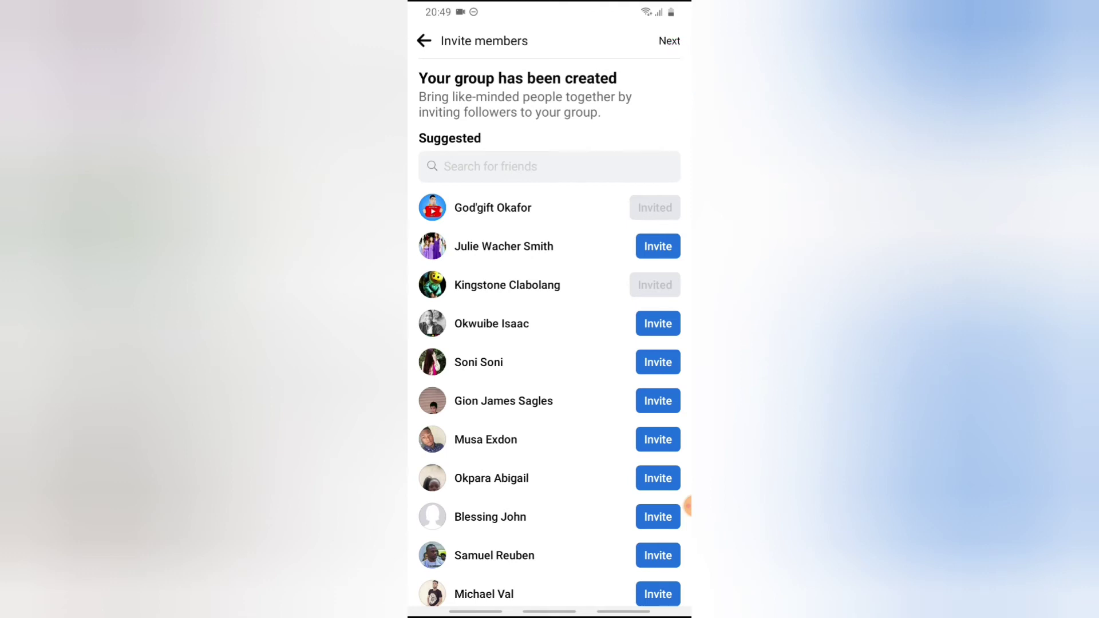
left_click(669, 41)
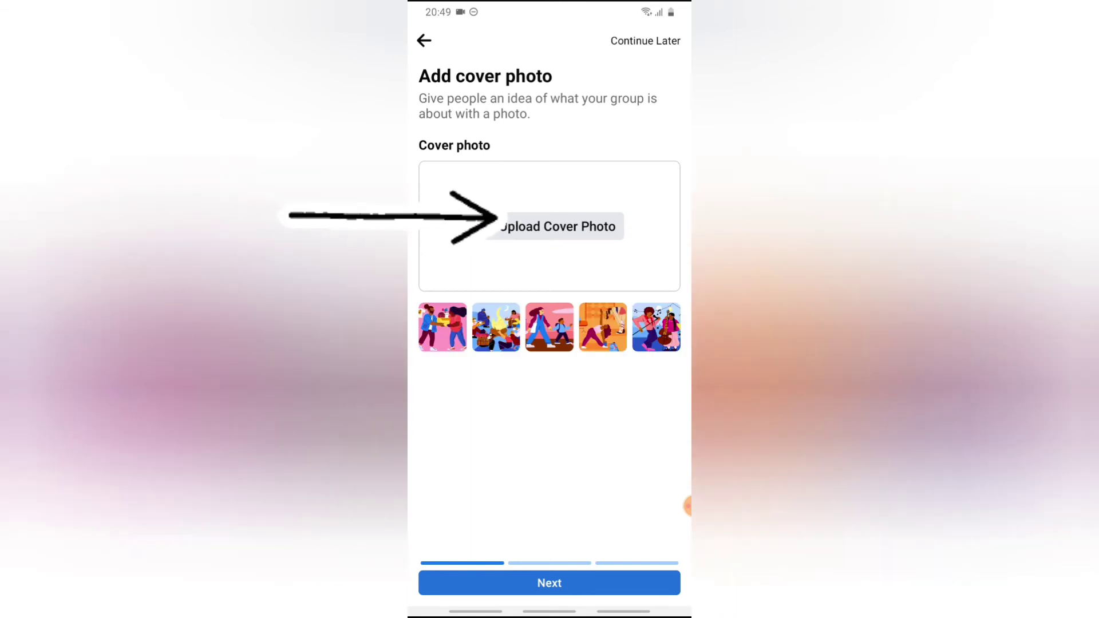
- Upload the first gallery photo (digital tech) as cover and continue to the description step
left_click(554, 227)
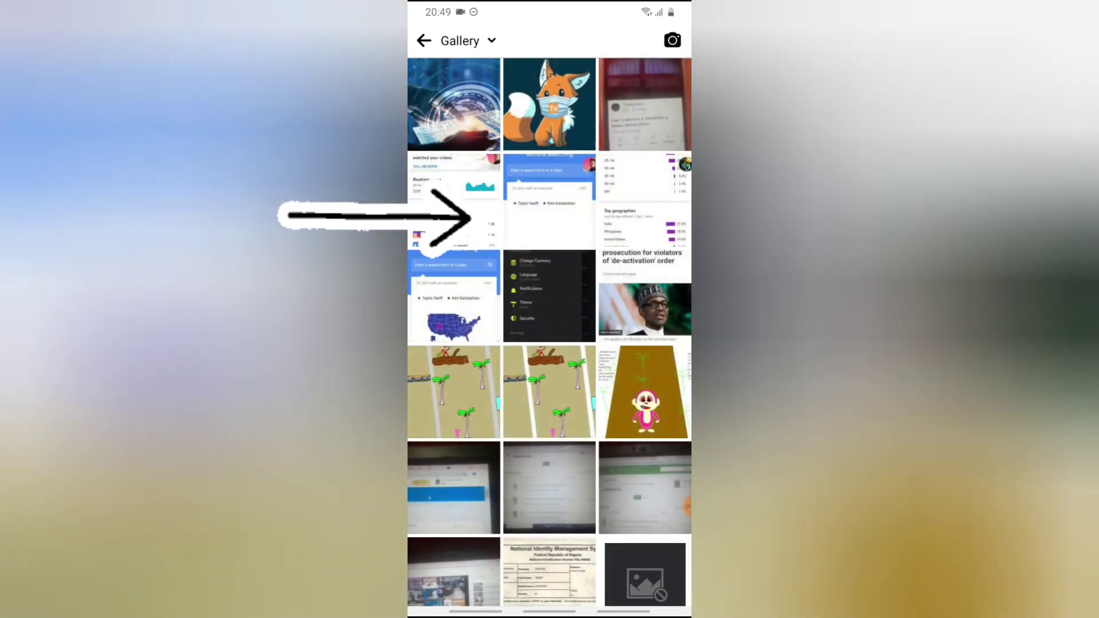
left_click(454, 105)
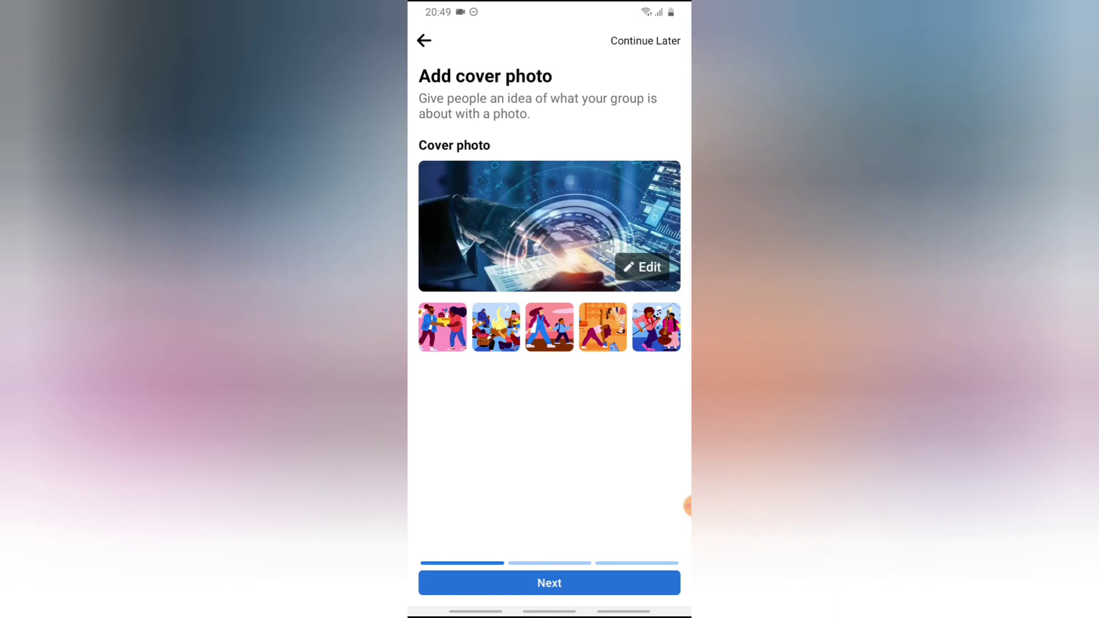
left_click(550, 583)
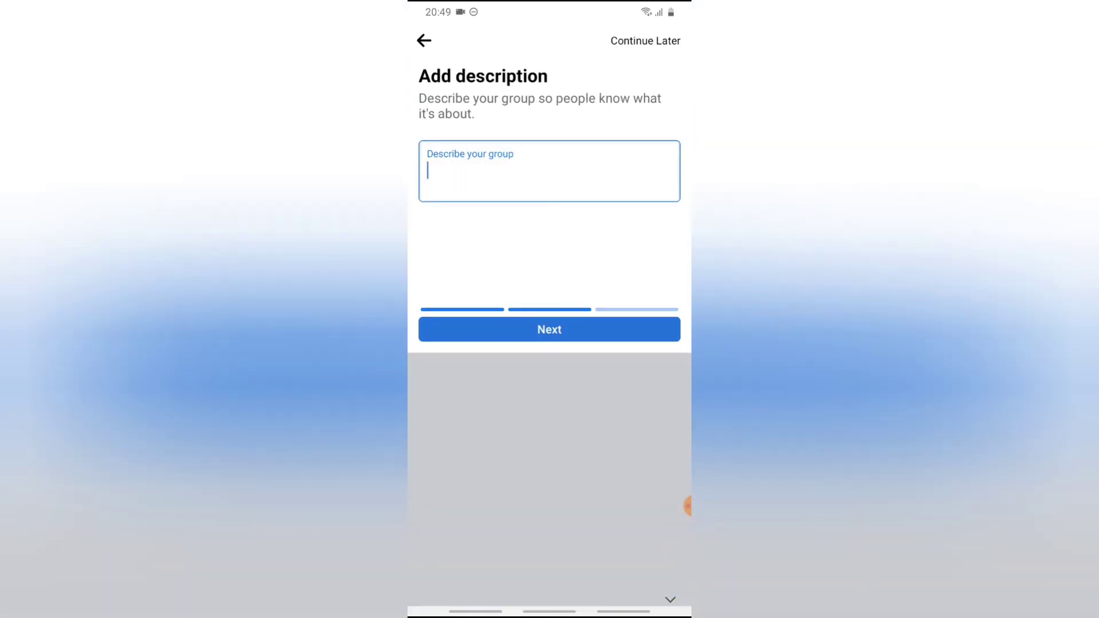
type("thi")
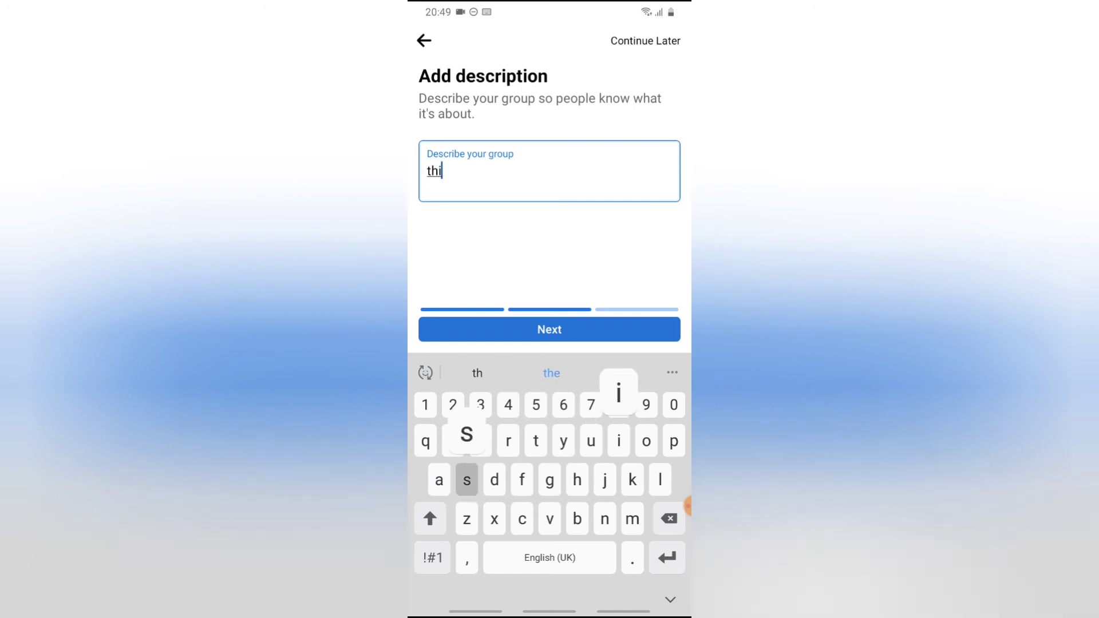
type("s ")
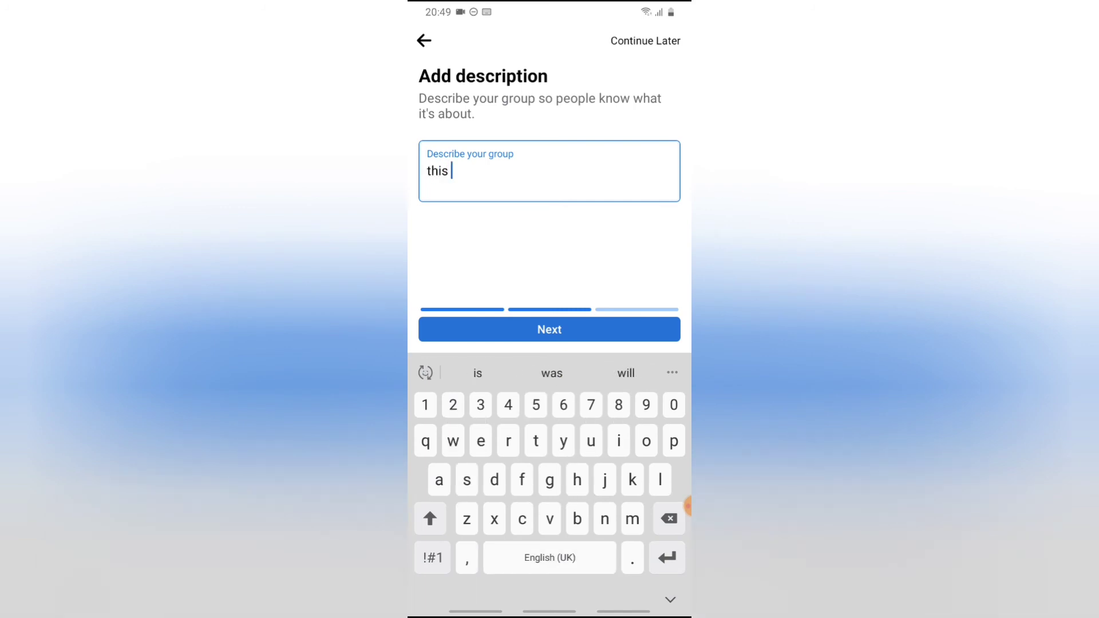
type("is a te")
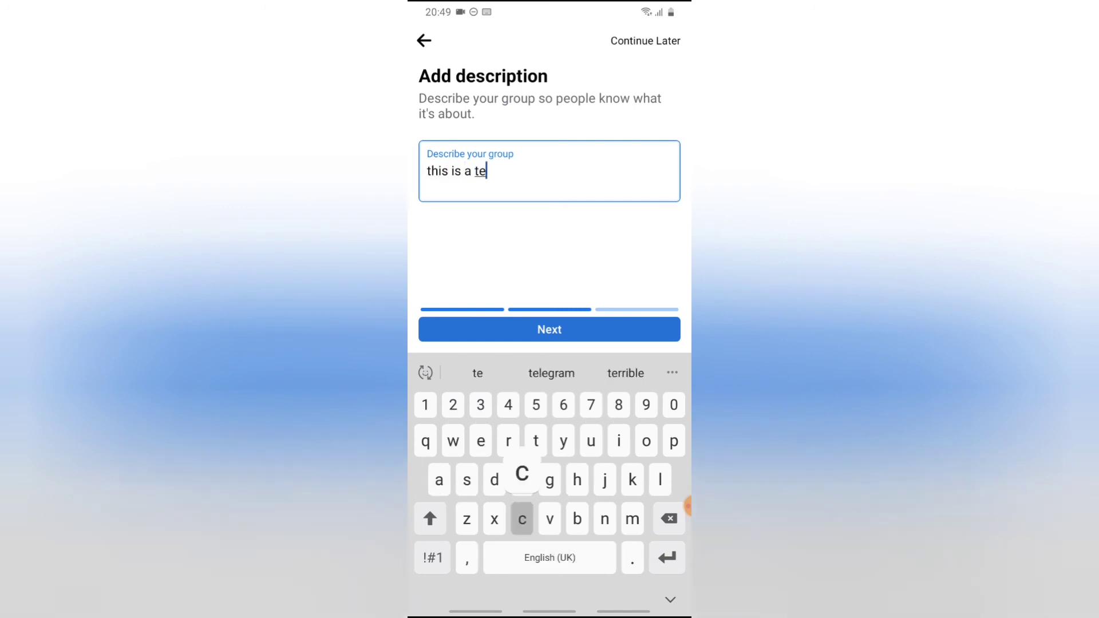
type("ch group")
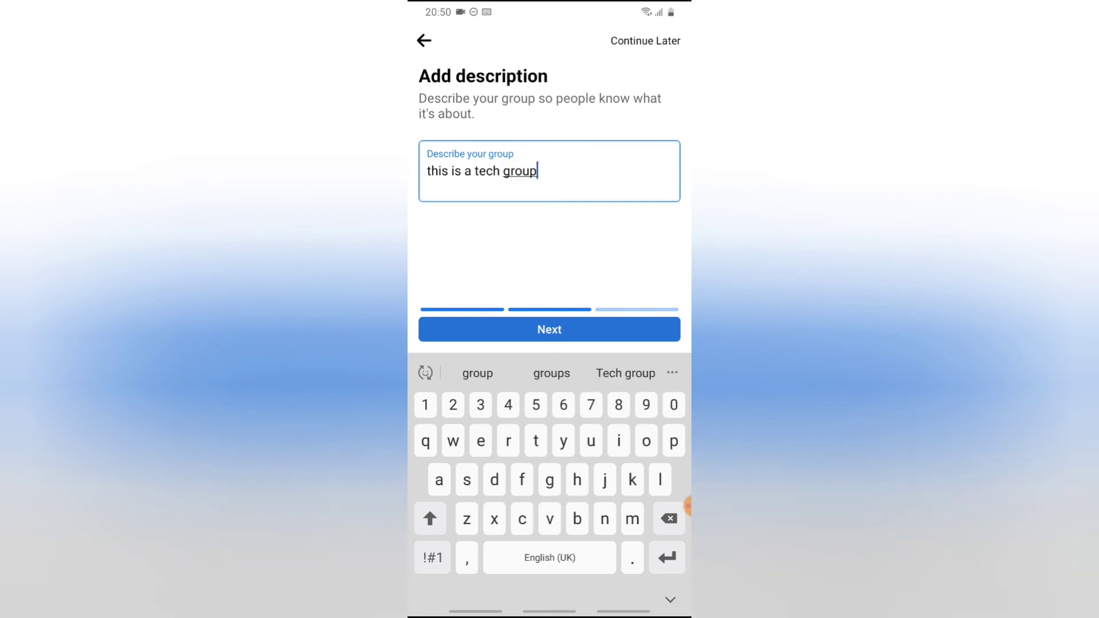
- Describe the group as 'this is a tech group' and continue to the welcome post
left_click(549, 329)
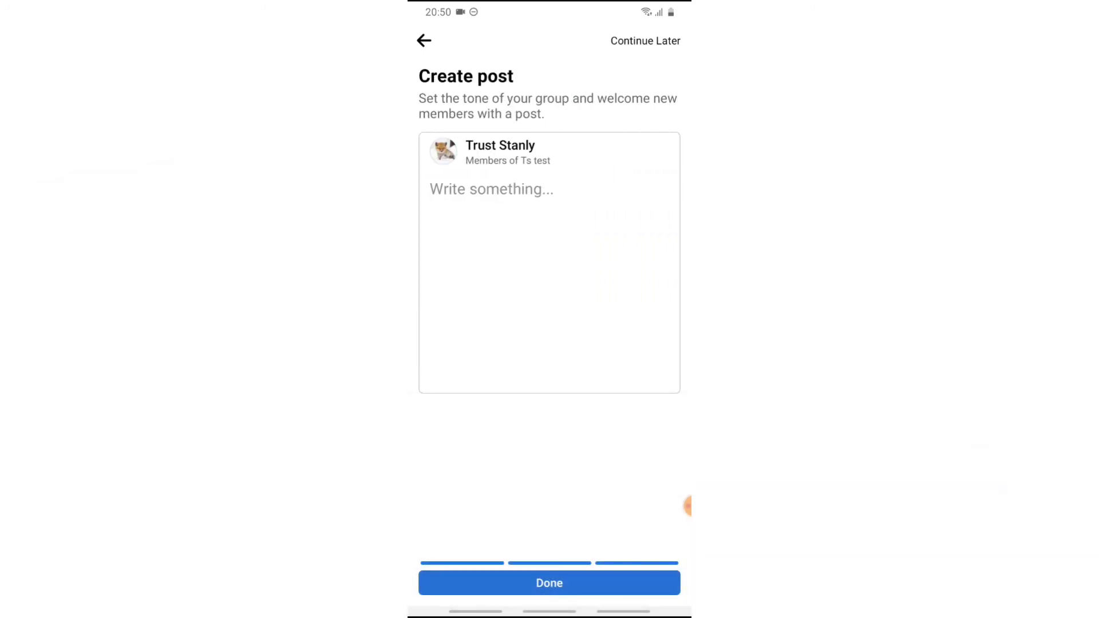
- Write the welcome post and finish setup, landing on the Ts test group page
left_click(492, 189)
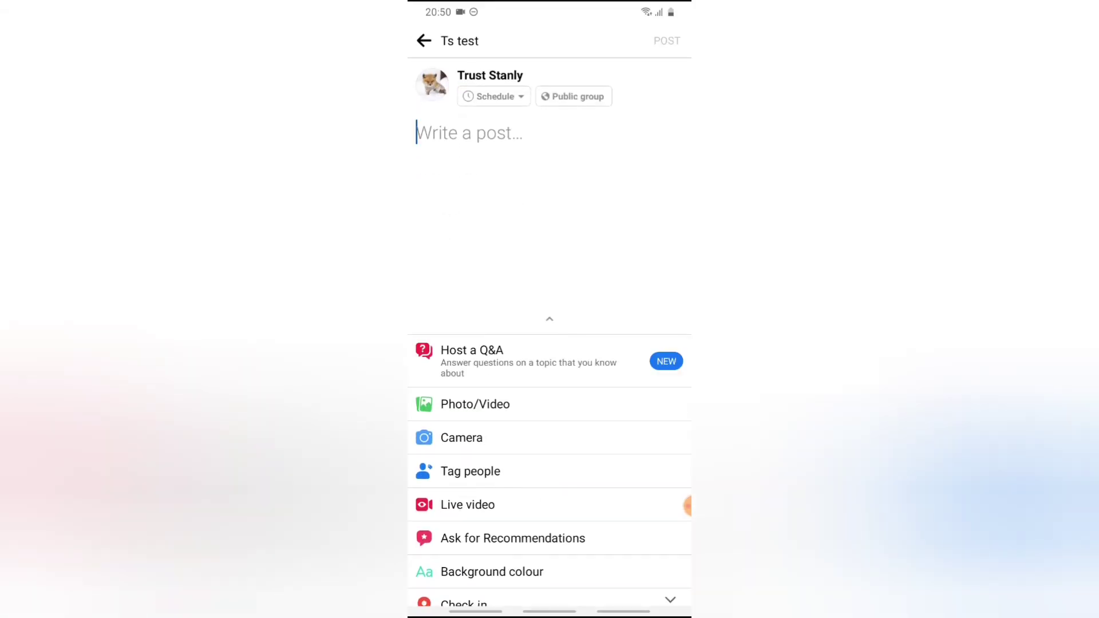
type("Welc")
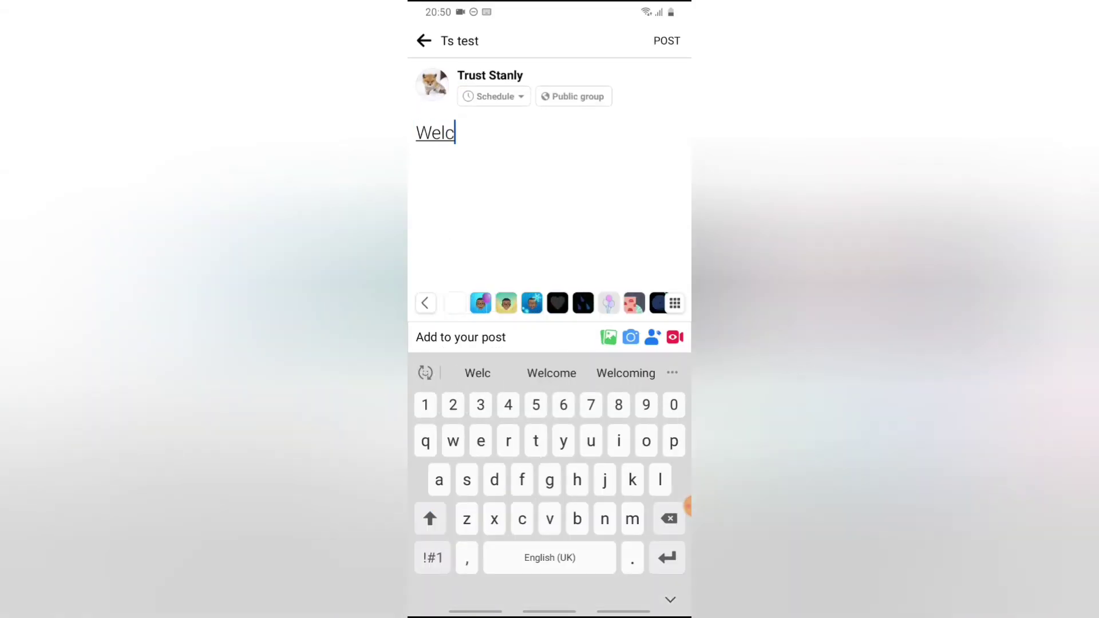
type("ome to my")
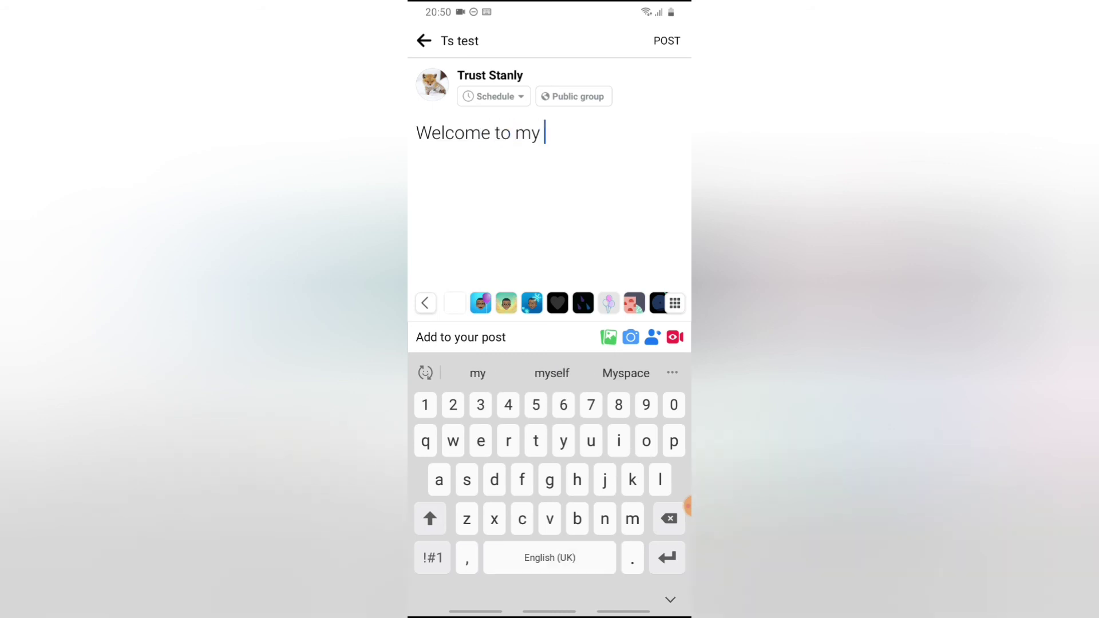
type(" test tut")
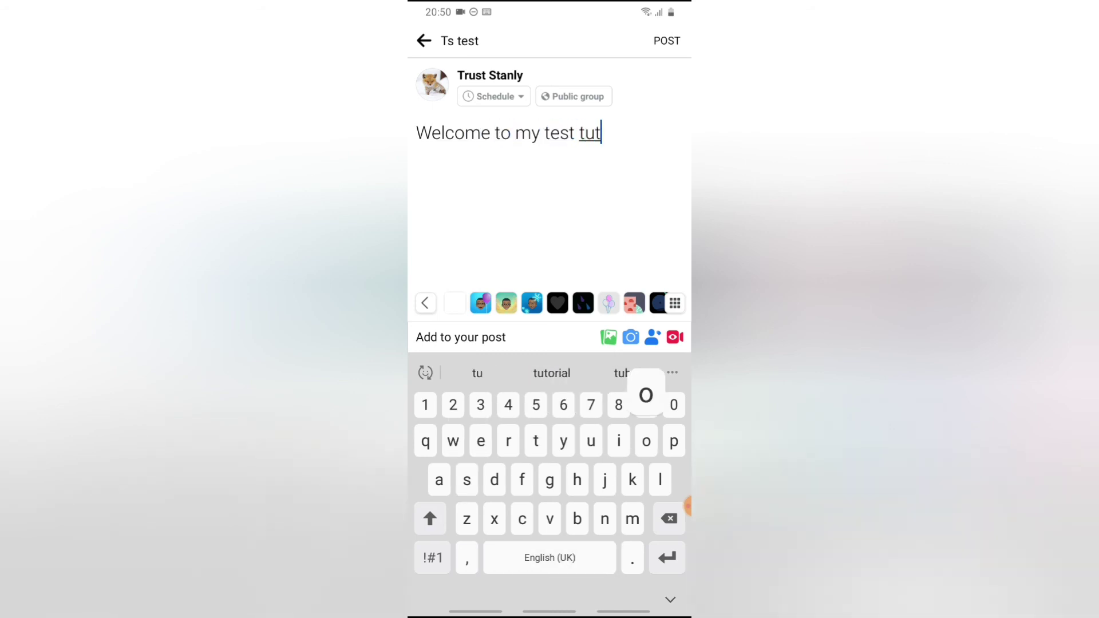
type("or group")
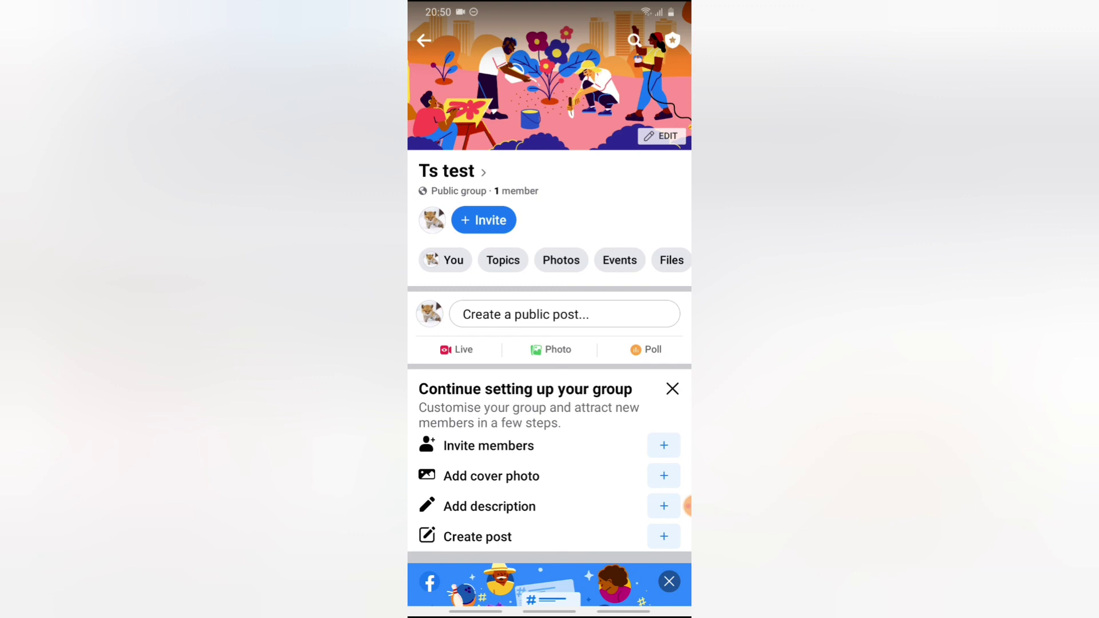
scroll(550, 343, "down", 5)
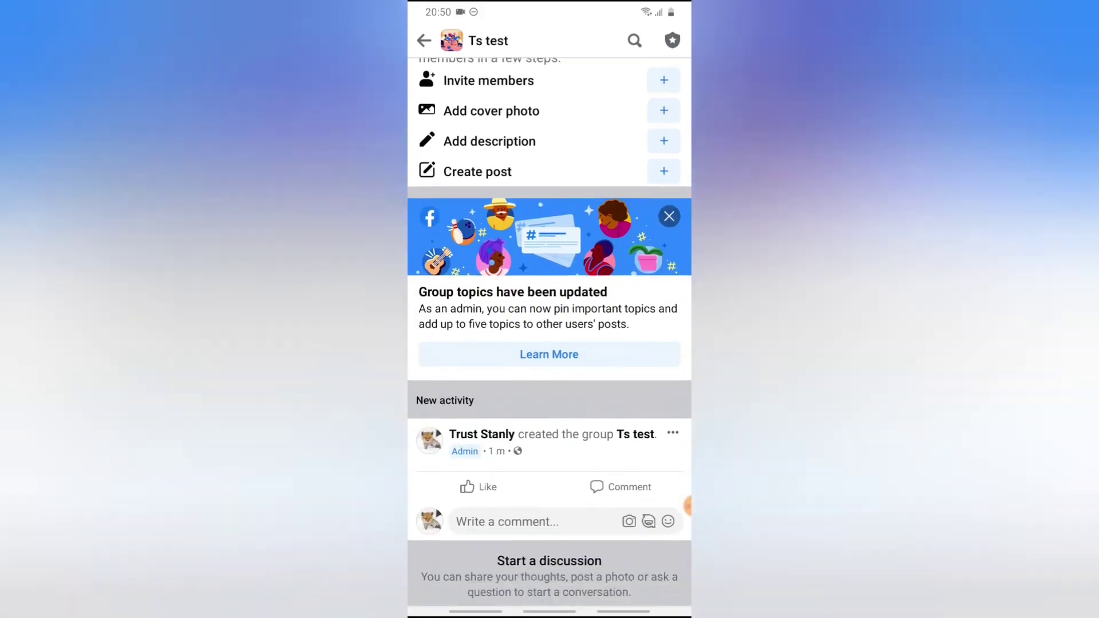
scroll(549, 343, "up", 5)
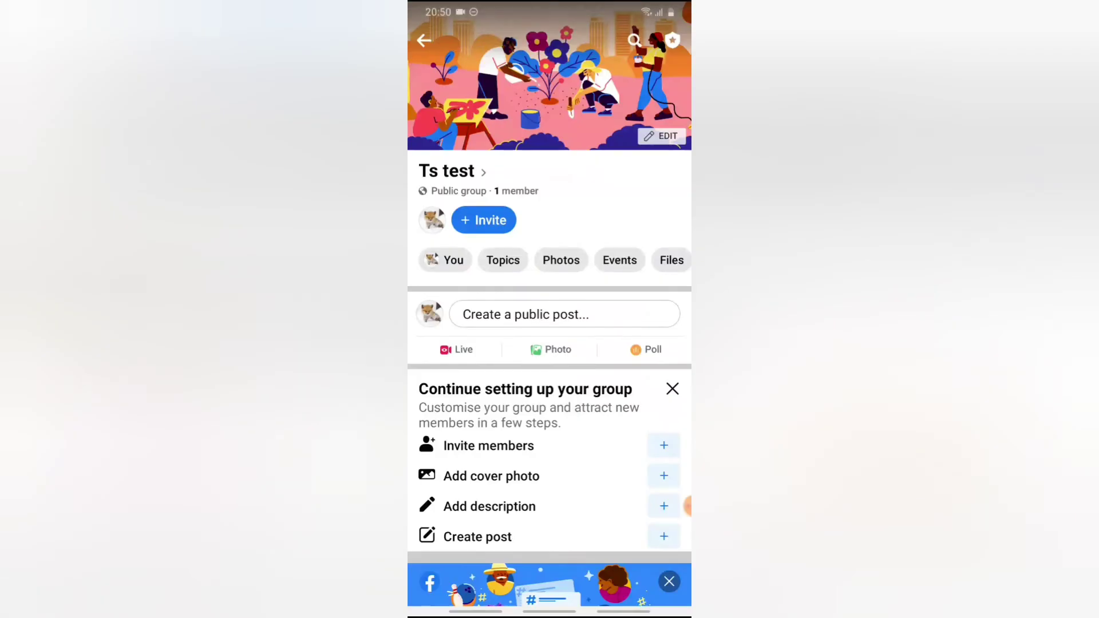